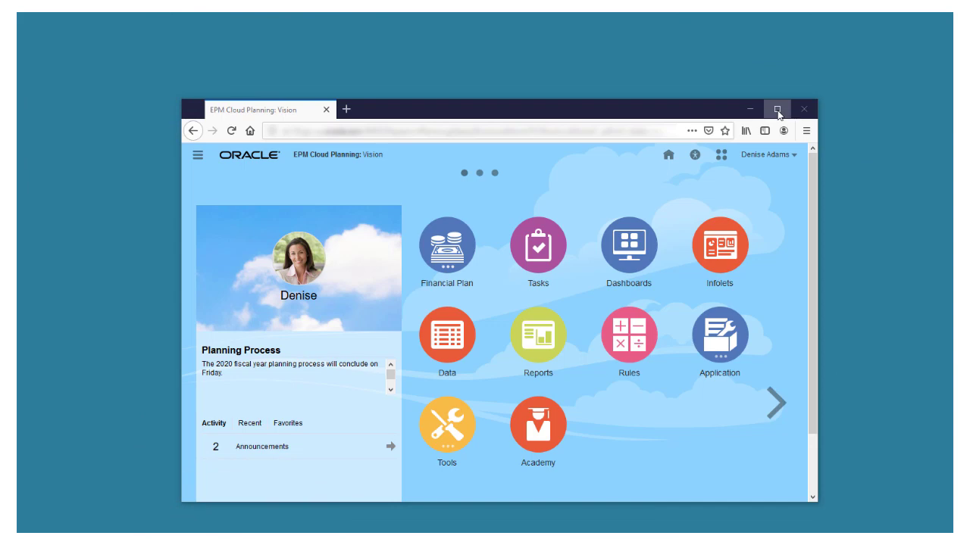
# Maximize the browser and expand the Planning Process announcement in the Activity panel
pyautogui.click(778, 110)
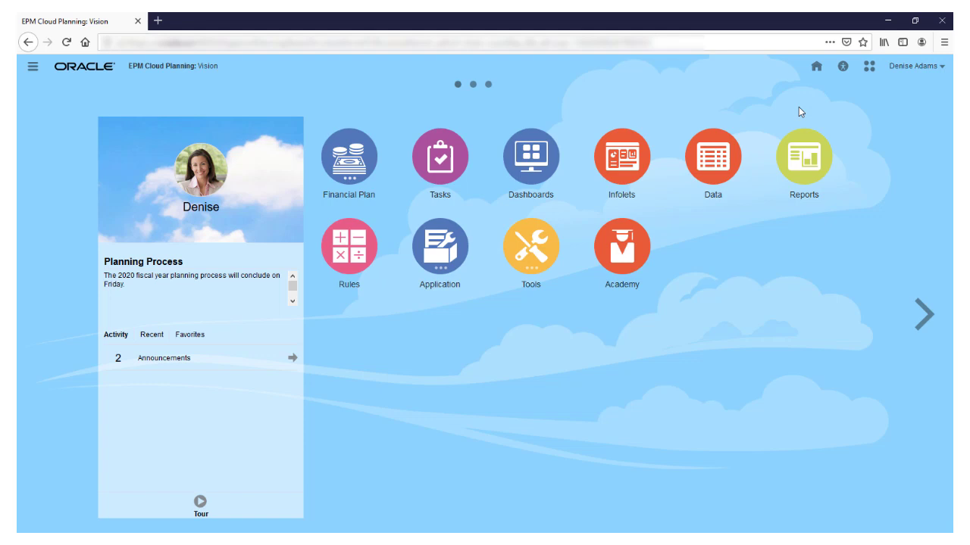
pyautogui.click(292, 358)
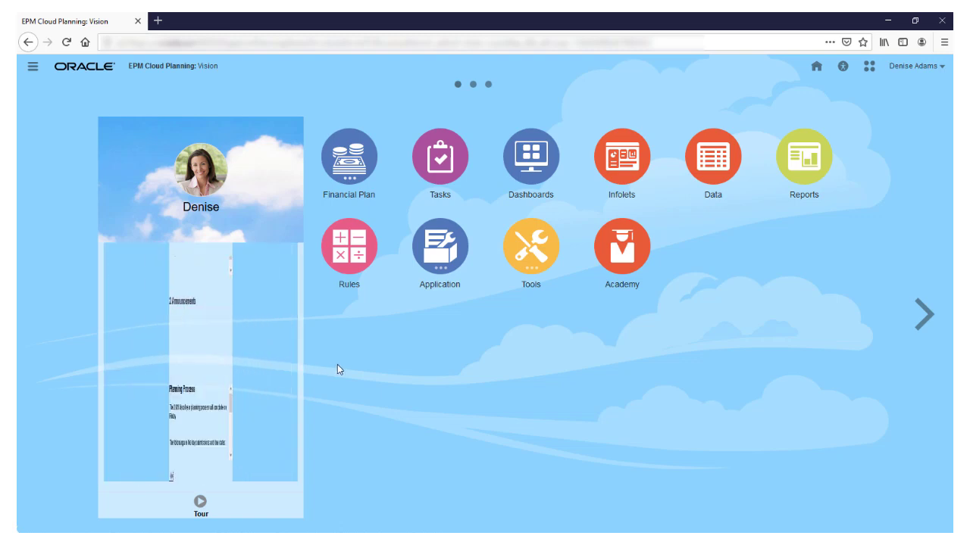
pyautogui.moveTo(293, 407); pyautogui.dragTo(294, 425)
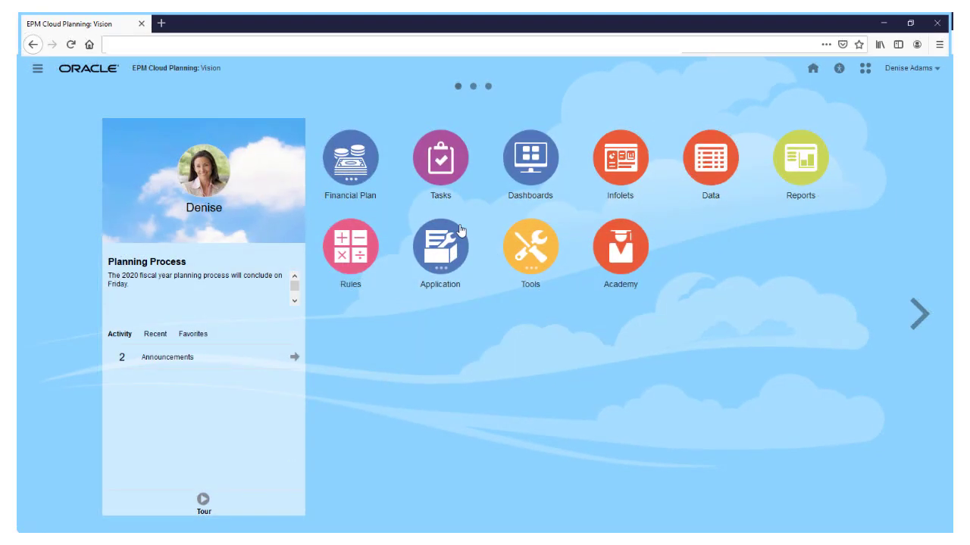
# Show the Appearance Theme list from Tools, moving the highlight from Sky Blue to Dark Blue
pyautogui.click(518, 263)
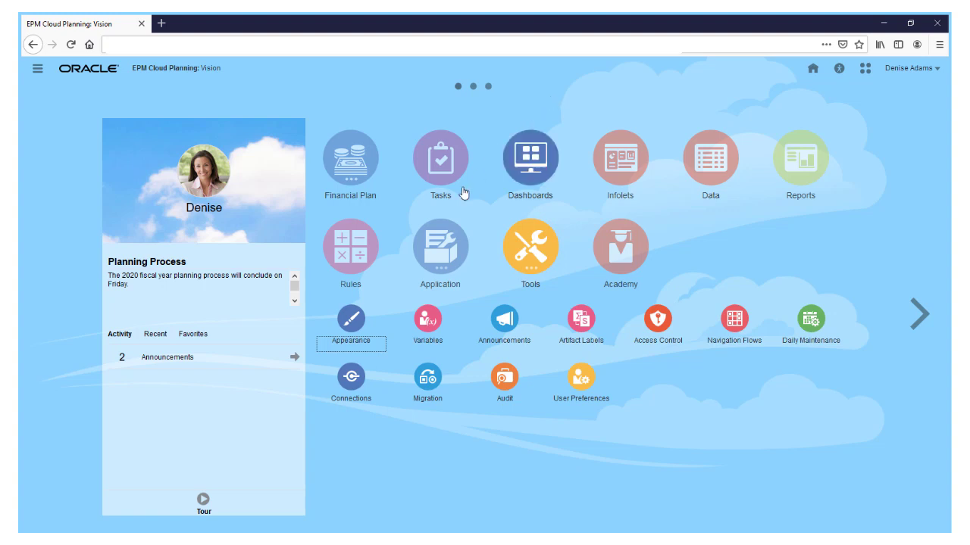
pyautogui.click(360, 331)
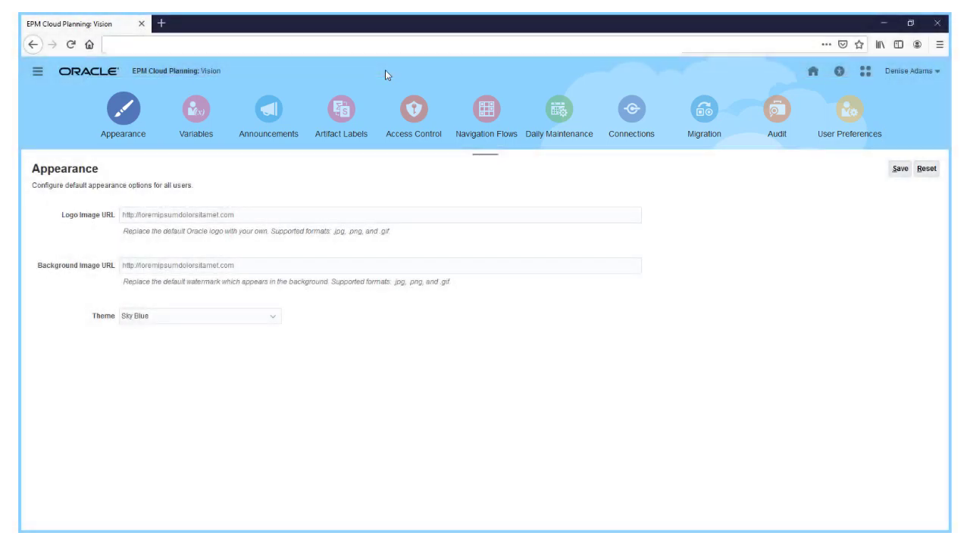
pyautogui.click(275, 327)
pyautogui.press('Down')
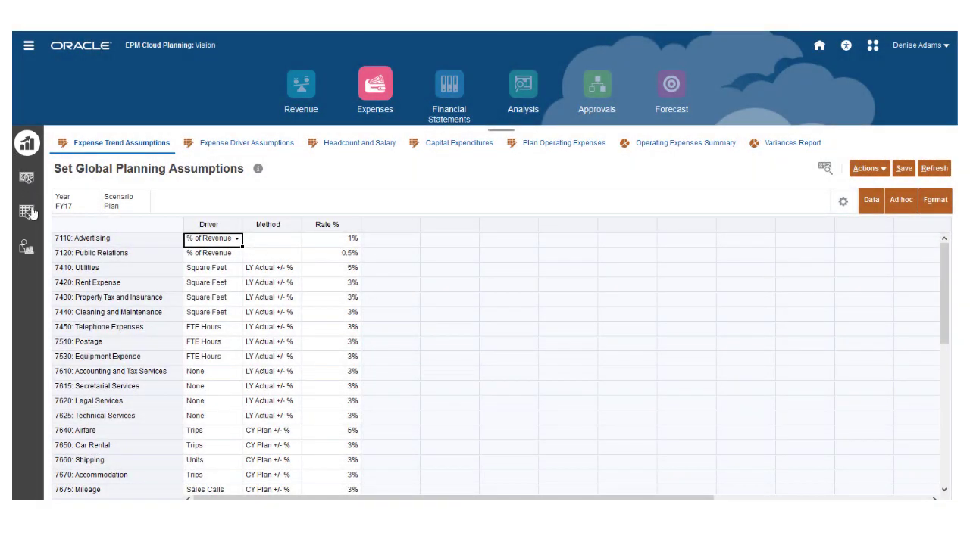
# Open the Navigator menu over the Expenses planning assumptions form
pyautogui.click(29, 50)
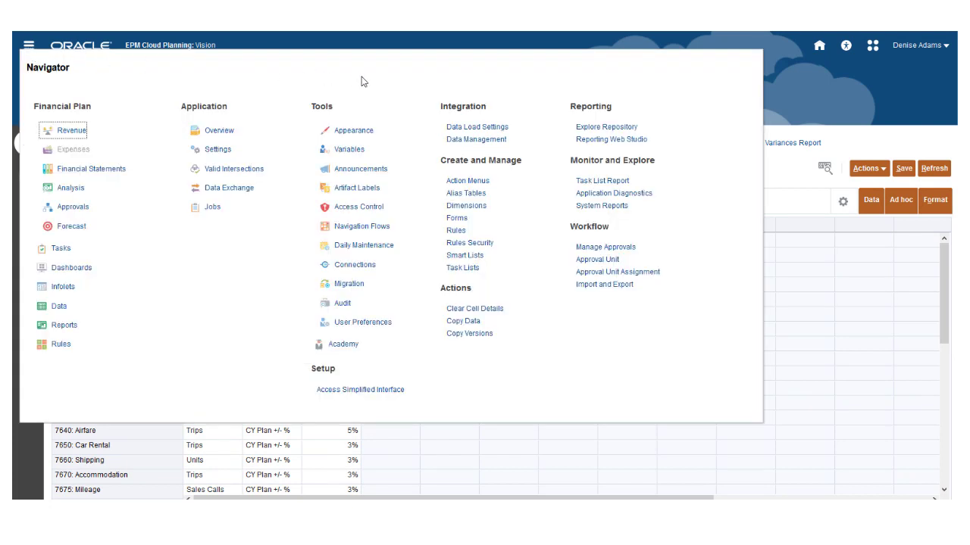